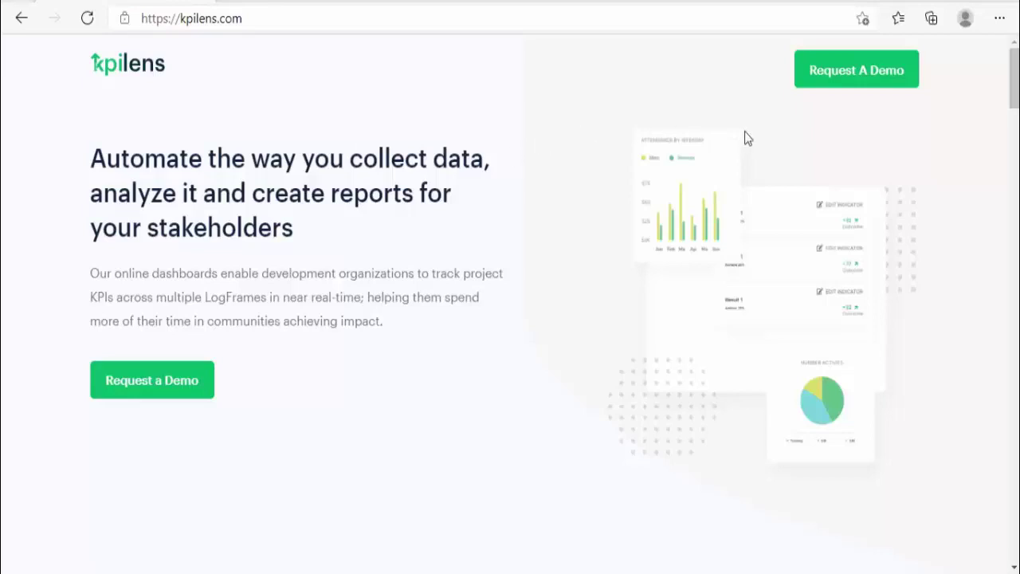
Open the demo request on the KPILens website and sign in to the KPILens account
click(842, 94)
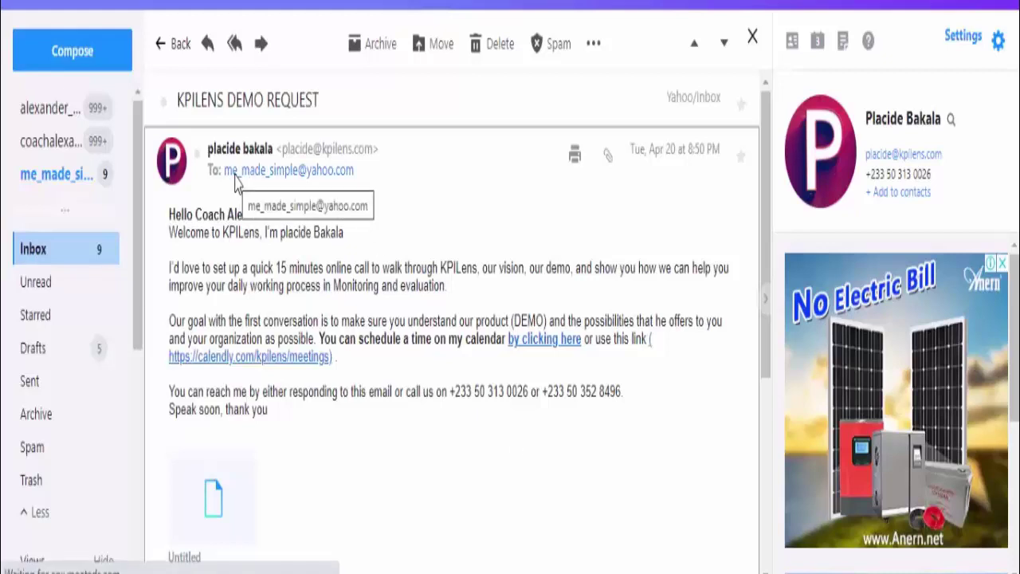
mouse_move(236, 181)
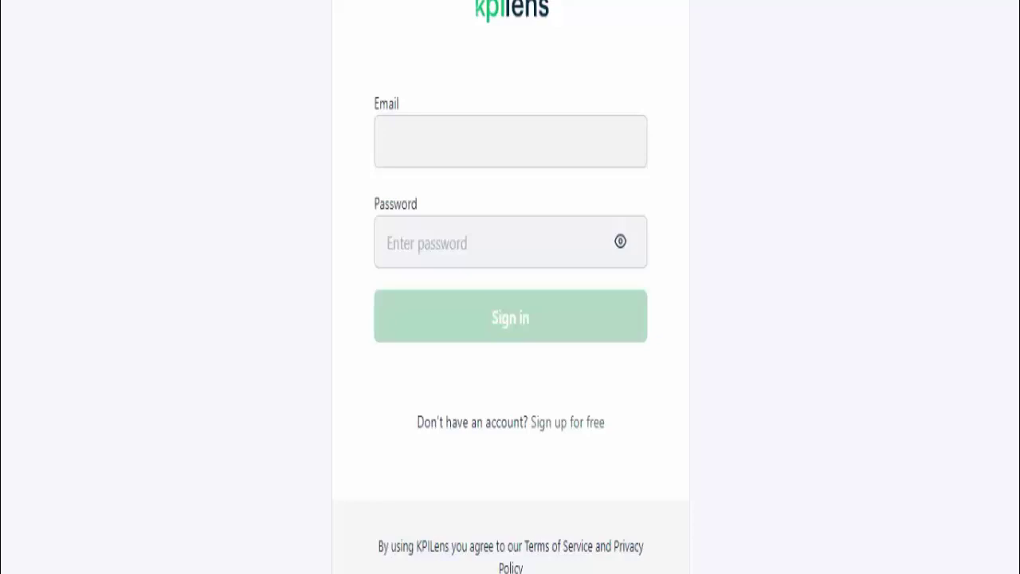
click(508, 339)
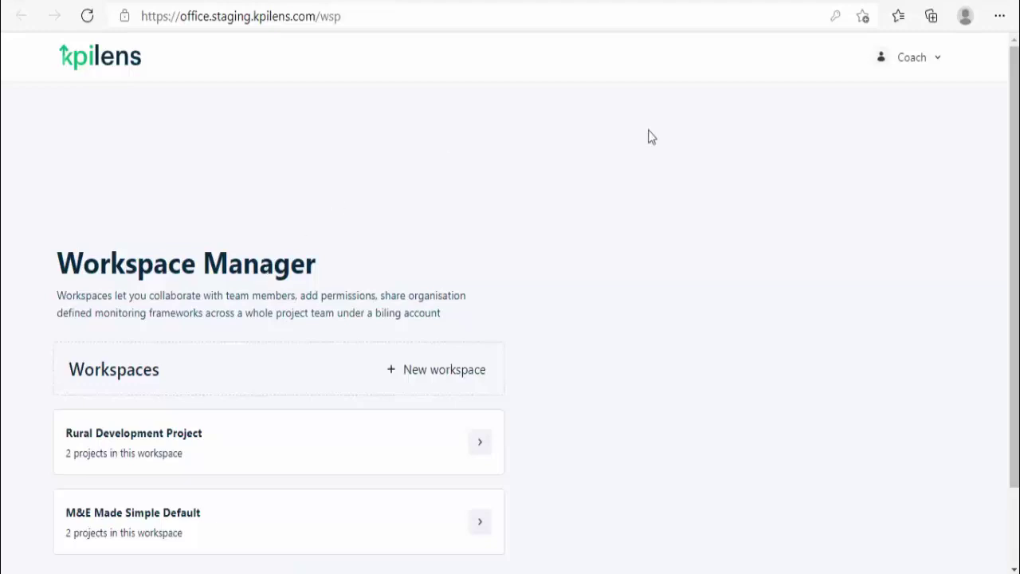
Look over the Workspace Manager page and its account menu, and reload the page
scroll(1016, 158, down, 1)
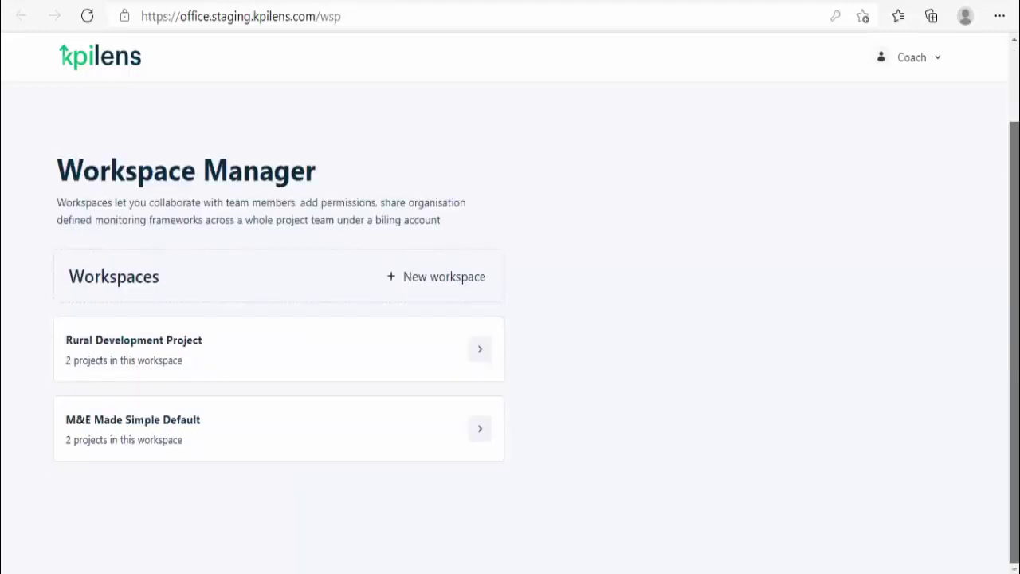
scroll(510, 319, up, 1)
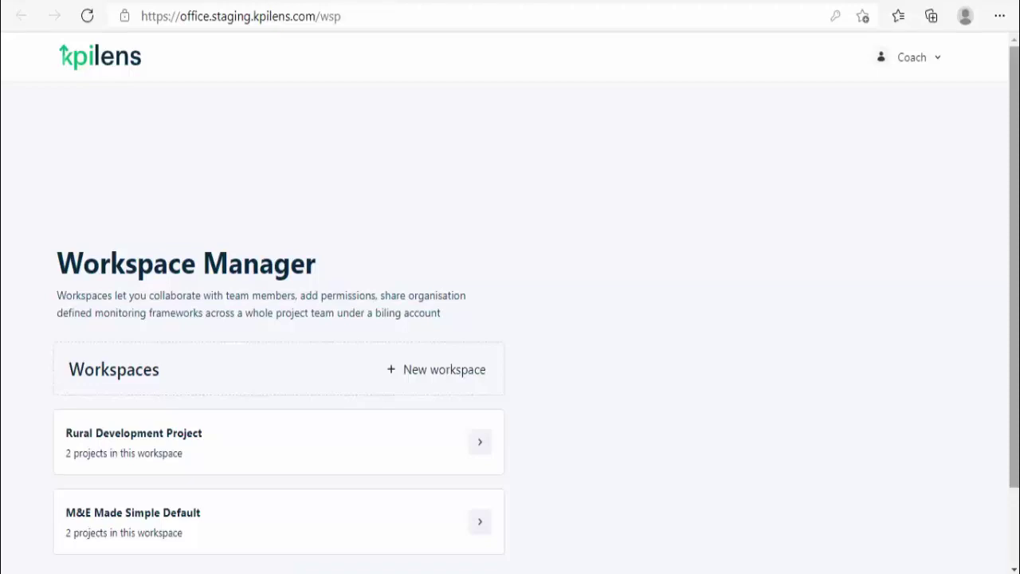
click(905, 64)
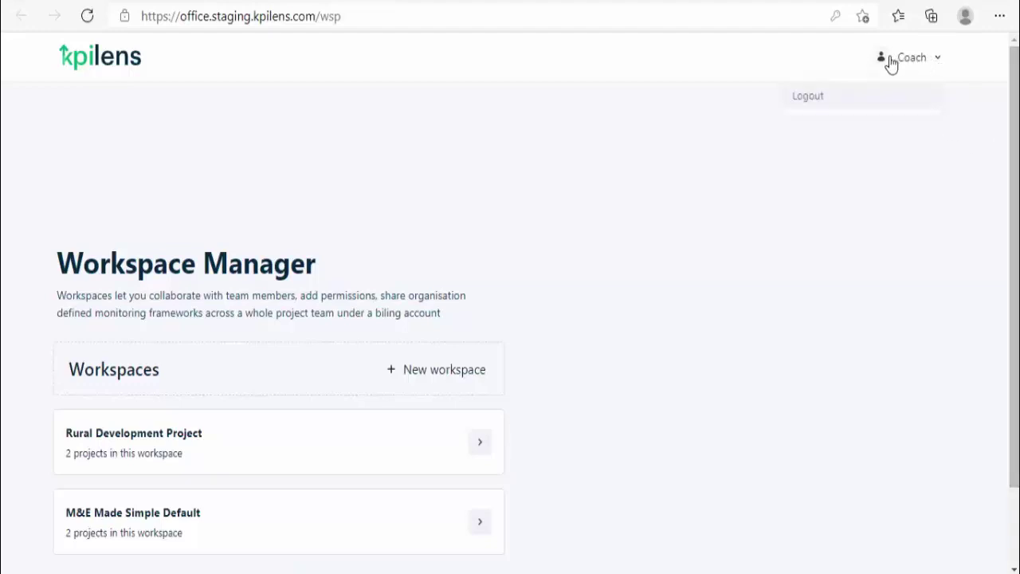
click(87, 17)
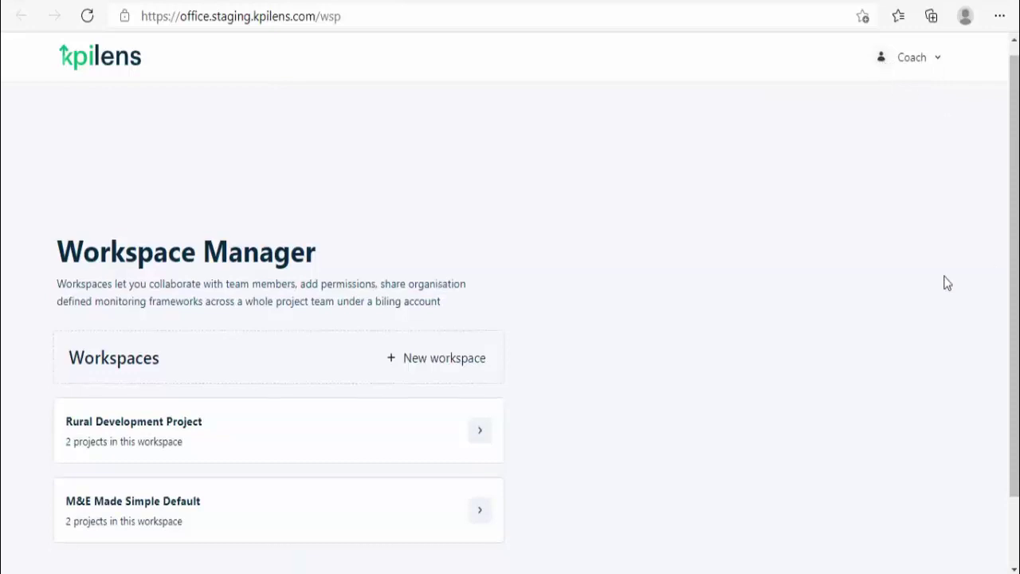
Start a new workspace and name it "UNHCR Project 2021 - 2025"
scroll(1014, 319, down, 1)
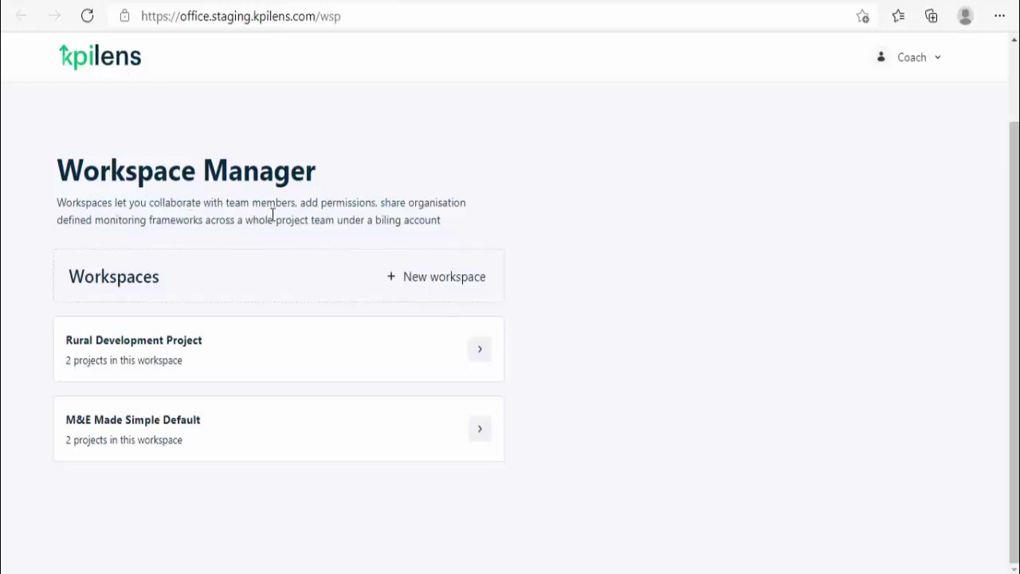
click(406, 276)
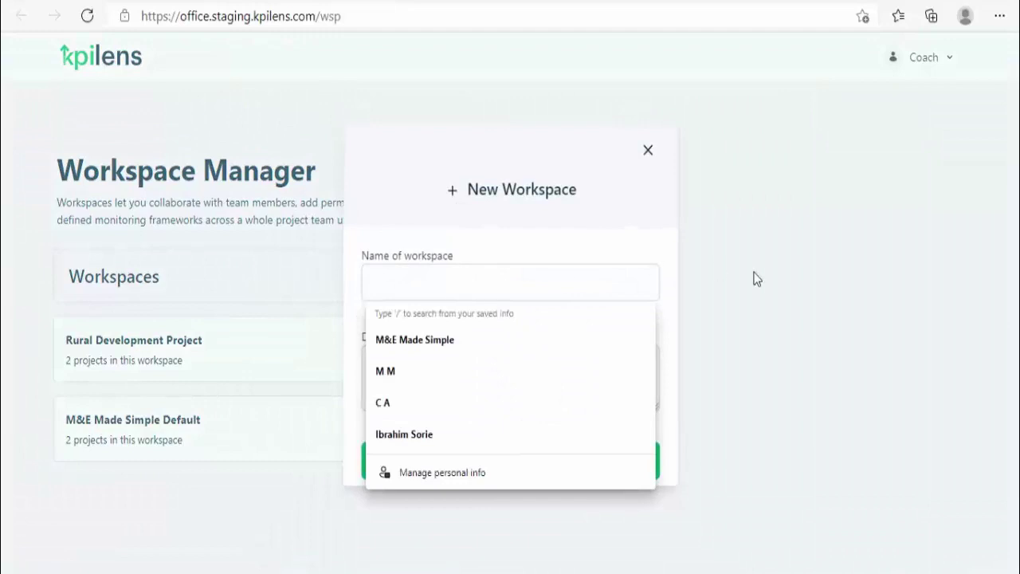
click(754, 279)
click(460, 288)
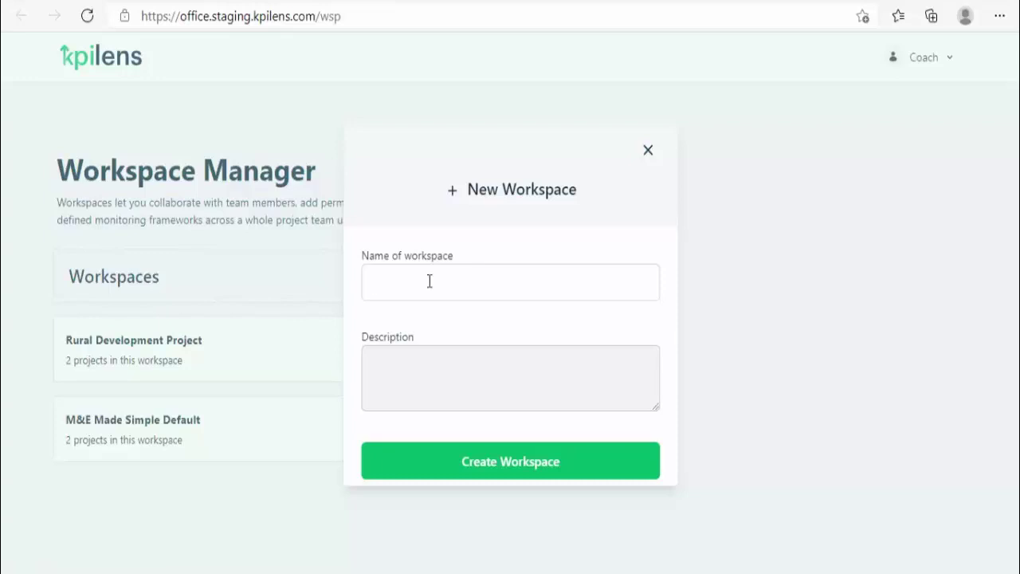
text(UN)
text(HCR)
text(Ke)
key(BackSpace)
key(BackSpace)
text(Project 2021 - 2025)
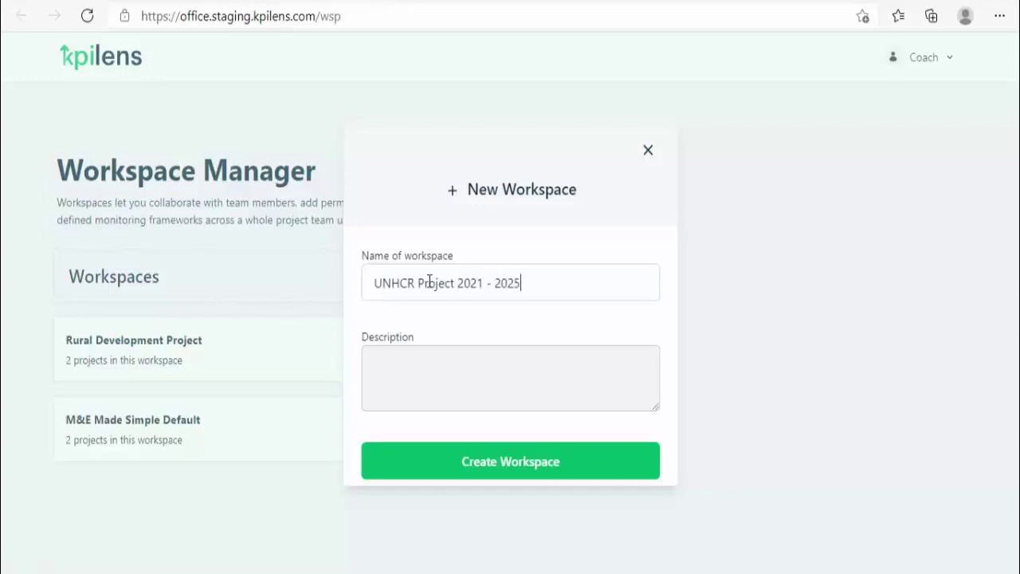
Enter the workspace description "This project has been designed to support refugees" and create the workspace
click(488, 374)
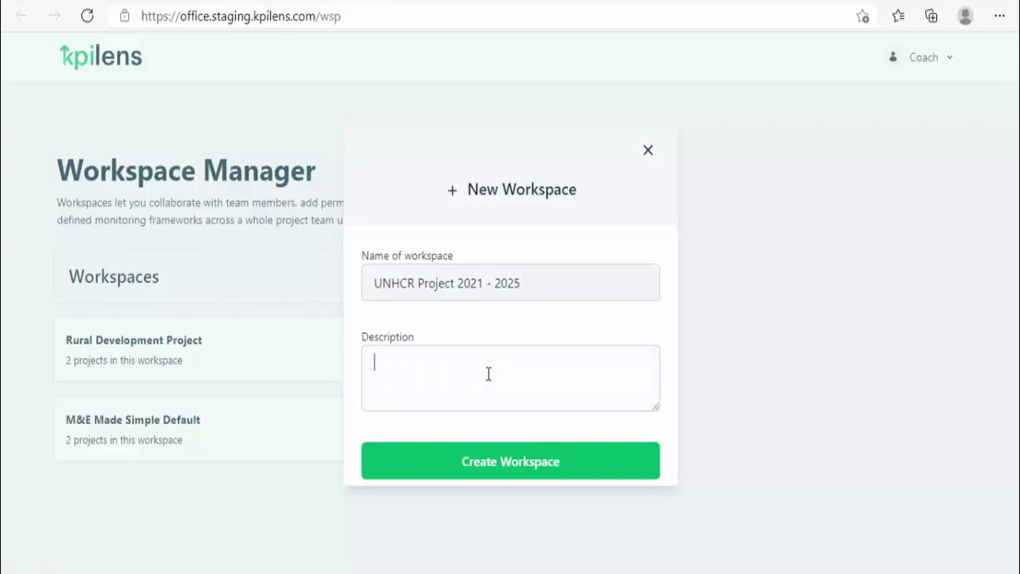
text(This projec)
text(t ha)
key(BackSpace)
text(has b)
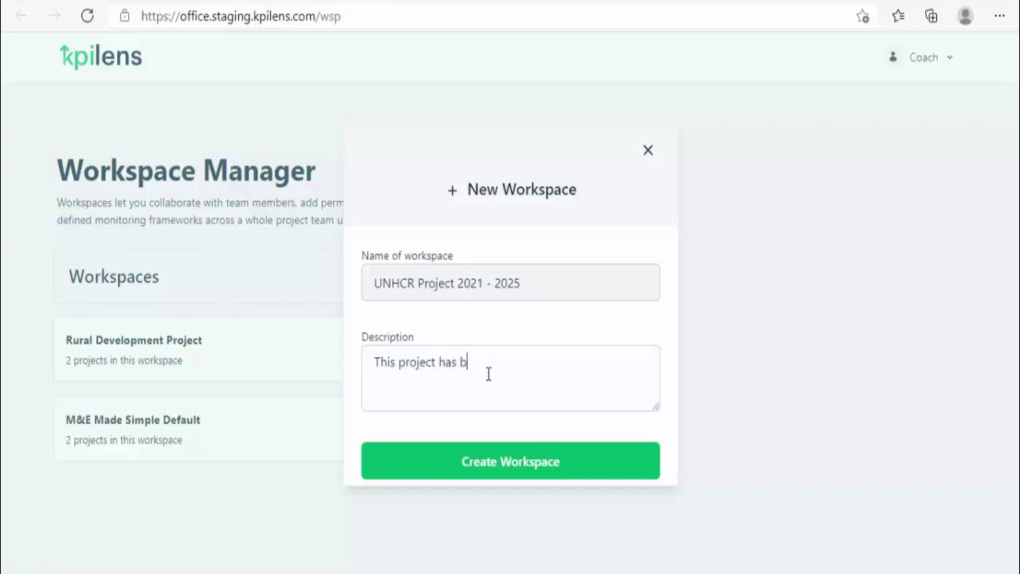
text(een designed to support refugees)
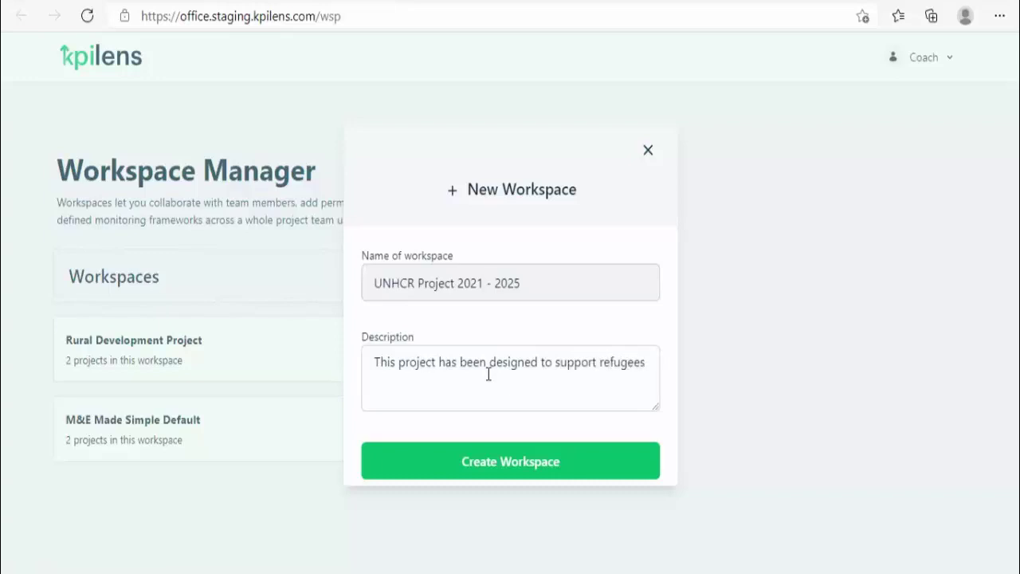
click(507, 460)
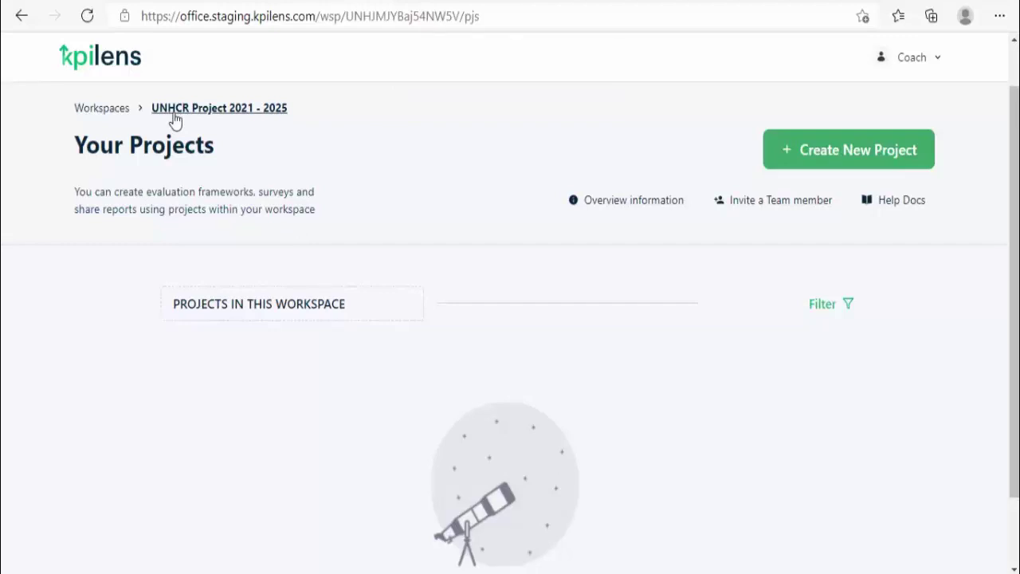
Check the workspace's overview information option and view the team member invitation form without sending an invite
click(611, 212)
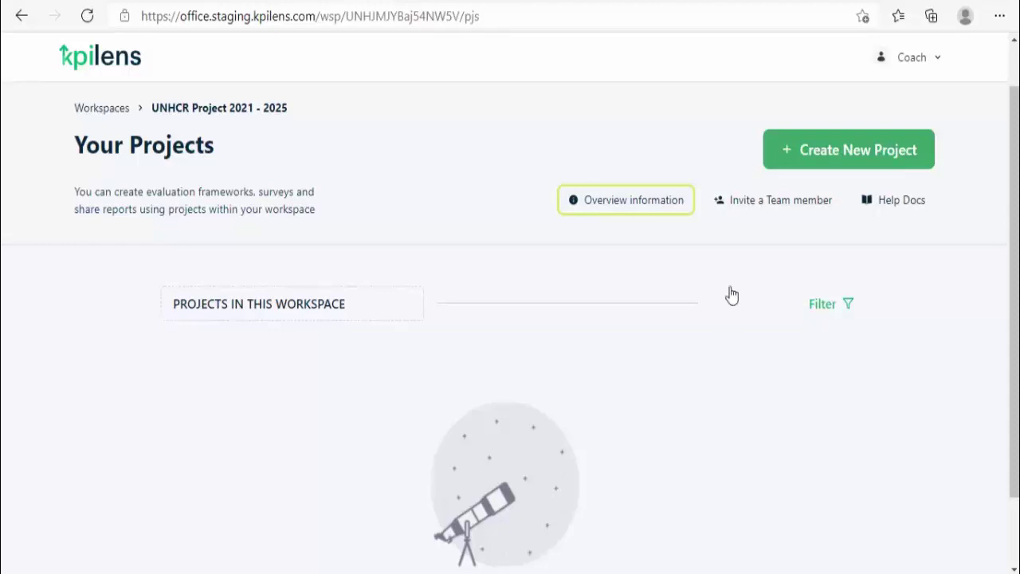
click(756, 205)
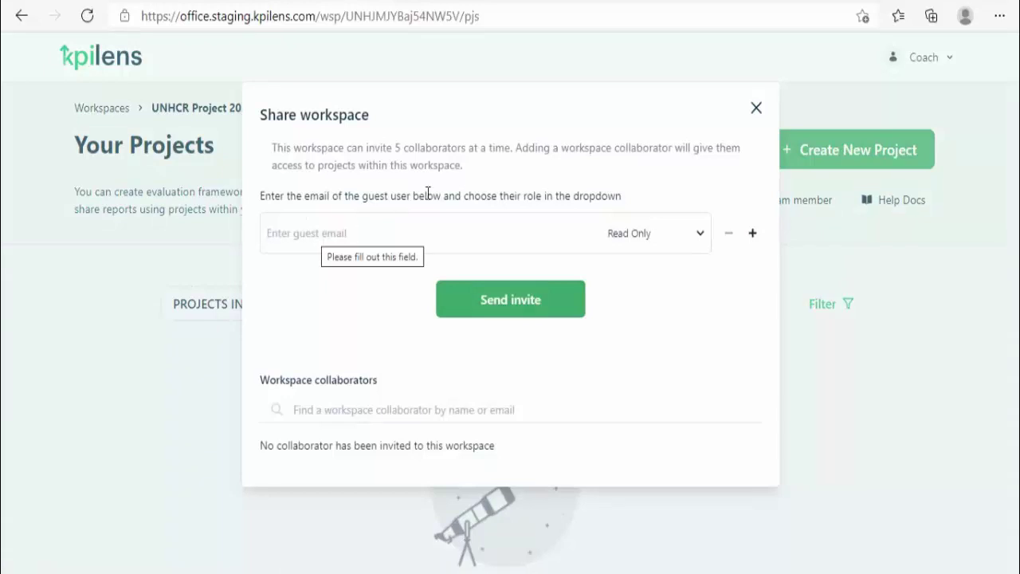
click(757, 108)
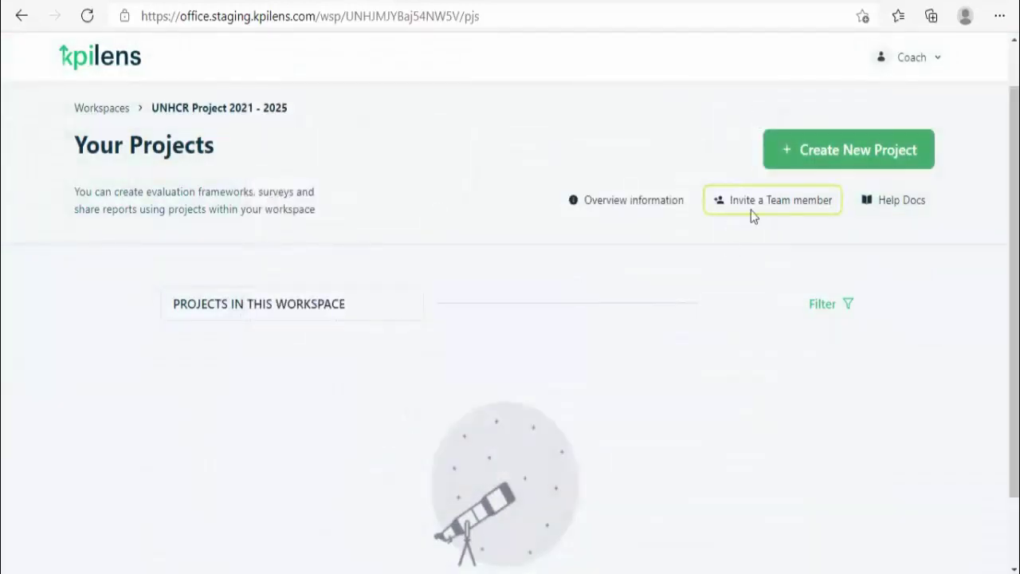
Create a project named "Project 1" in the UNHCR workspace with Logical framework as its monitoring framework
click(819, 152)
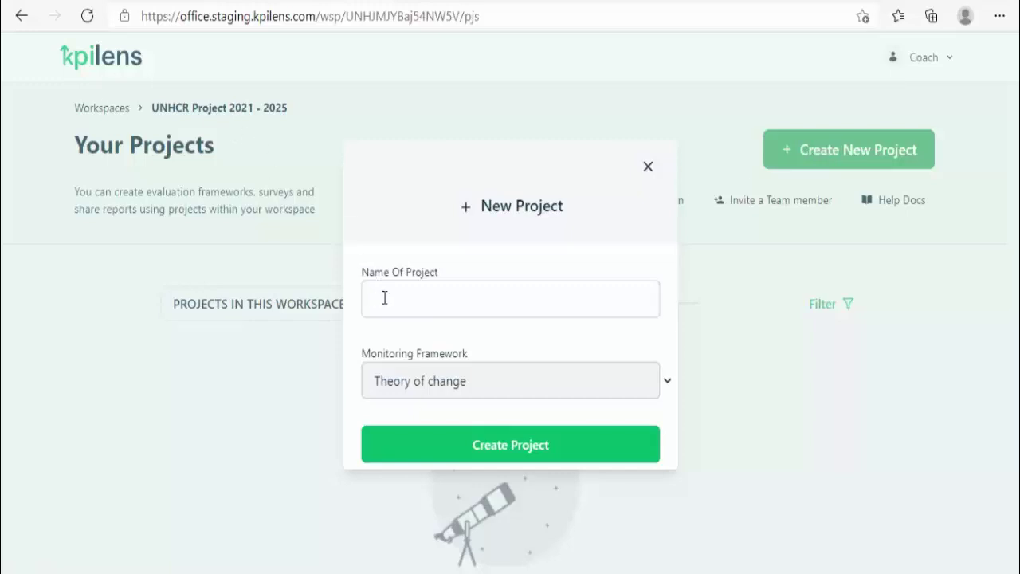
text(Project)
click(451, 389)
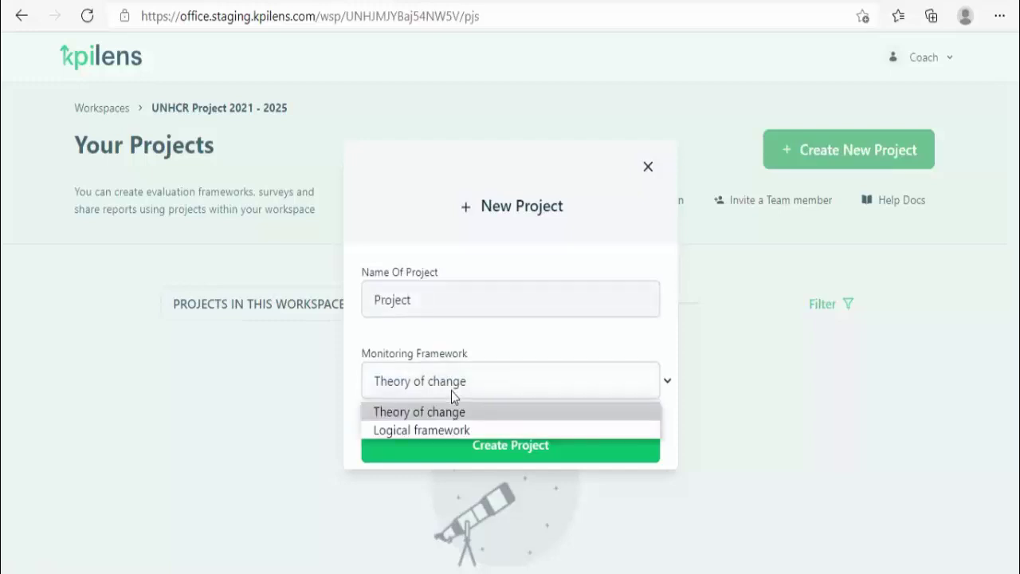
click(449, 428)
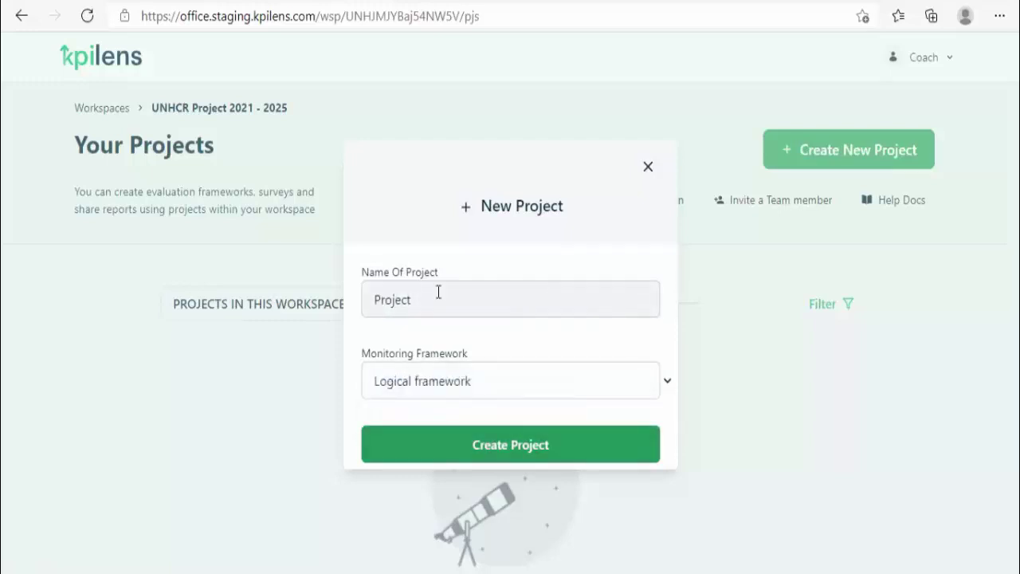
click(439, 299)
text(1)
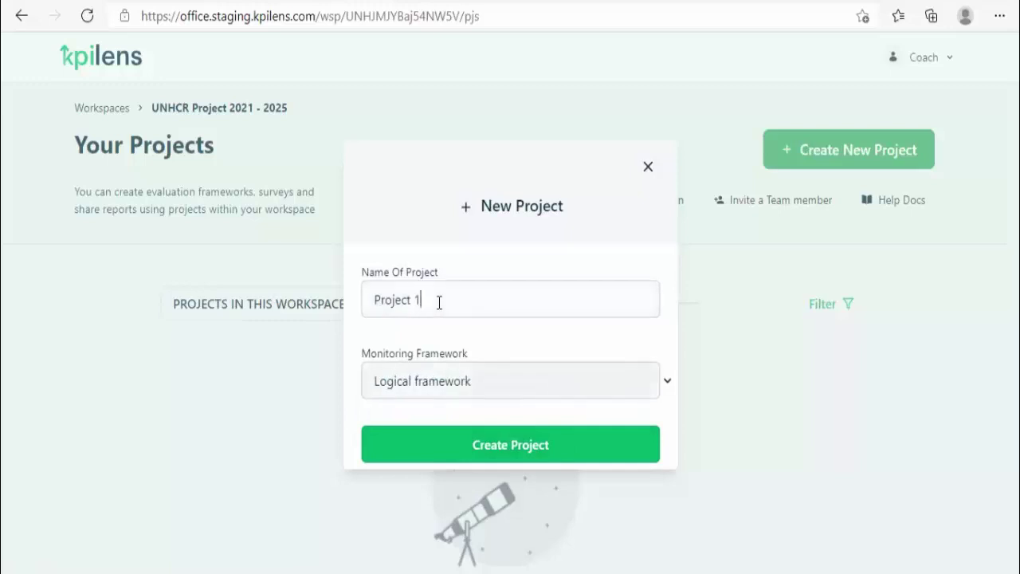
click(492, 455)
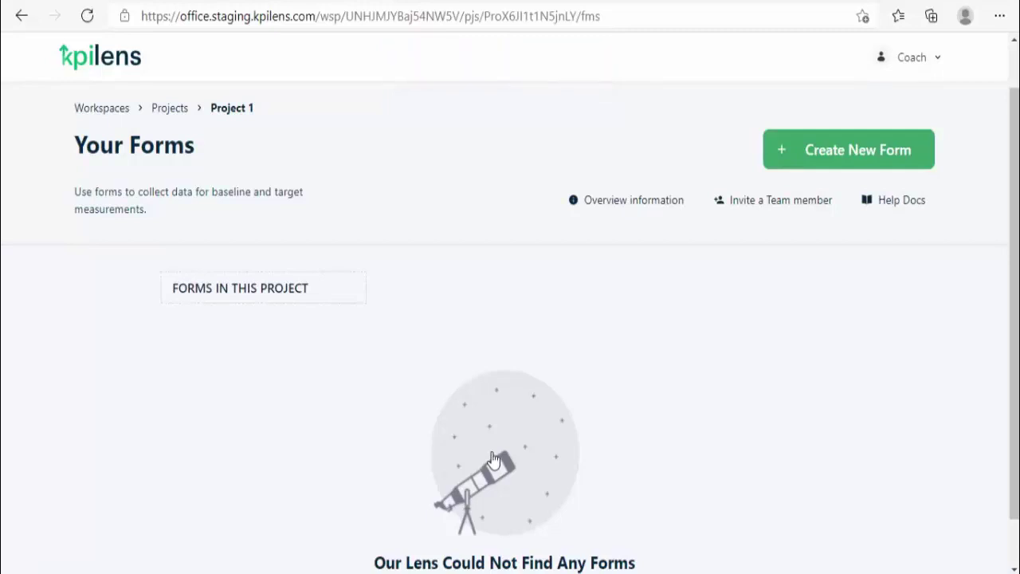
Return to the UNHCR workspace's project list and look through it
click(180, 109)
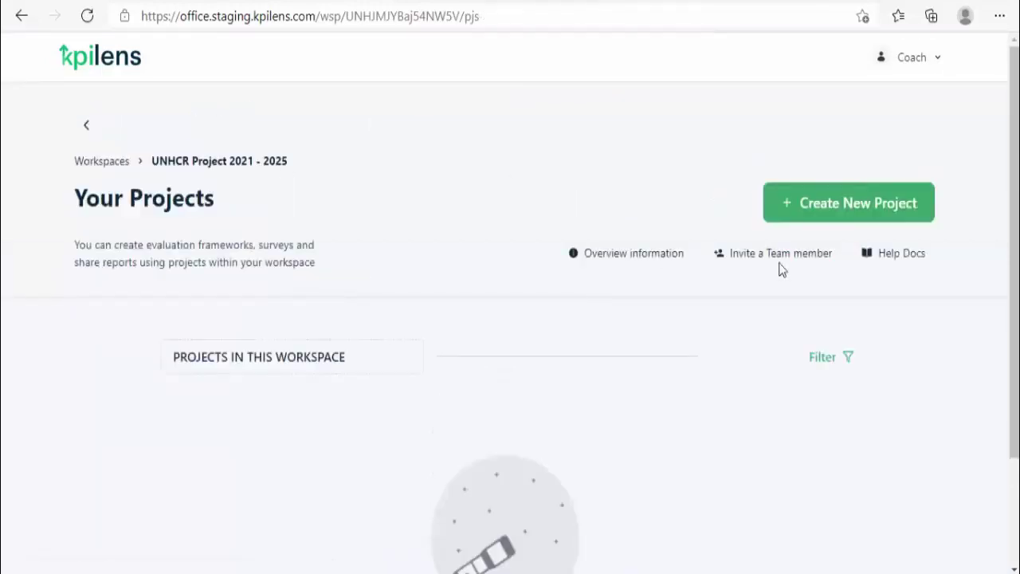
scroll(781, 268, down, 2)
scroll(943, 229, up, 2)
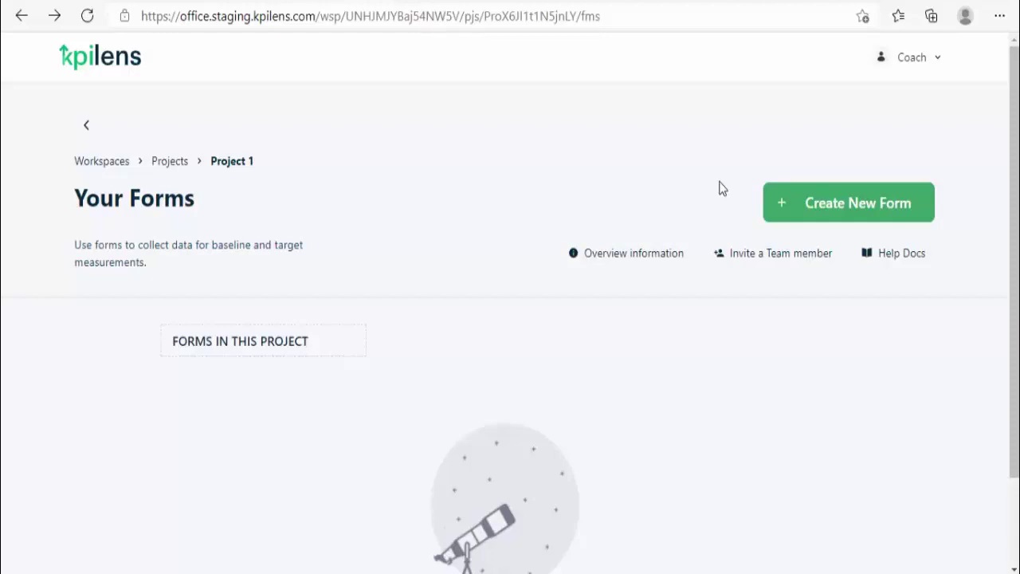
Go back to the workspace list and open an existing workspace to view the Poverty Reduction project's forms
click(110, 164)
scroll(818, 361, down, 1)
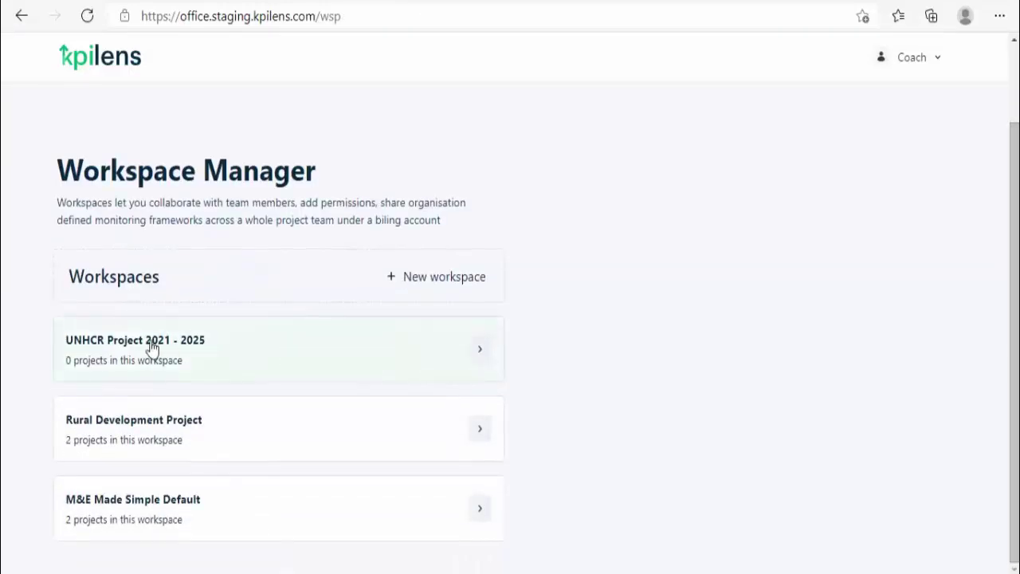
click(142, 506)
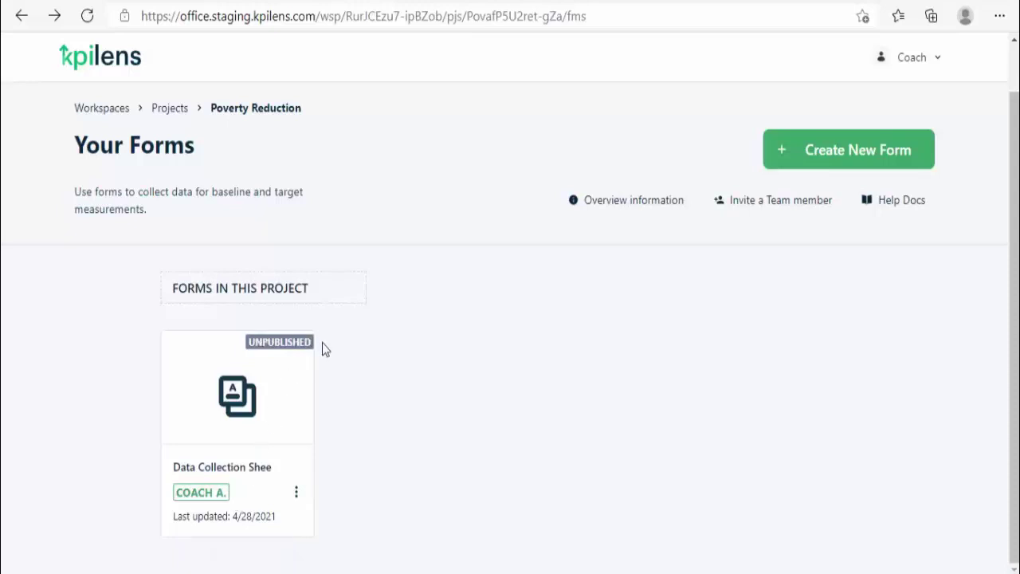
Return to the Workspace Manager and review the list of workspaces and the account menu
click(102, 66)
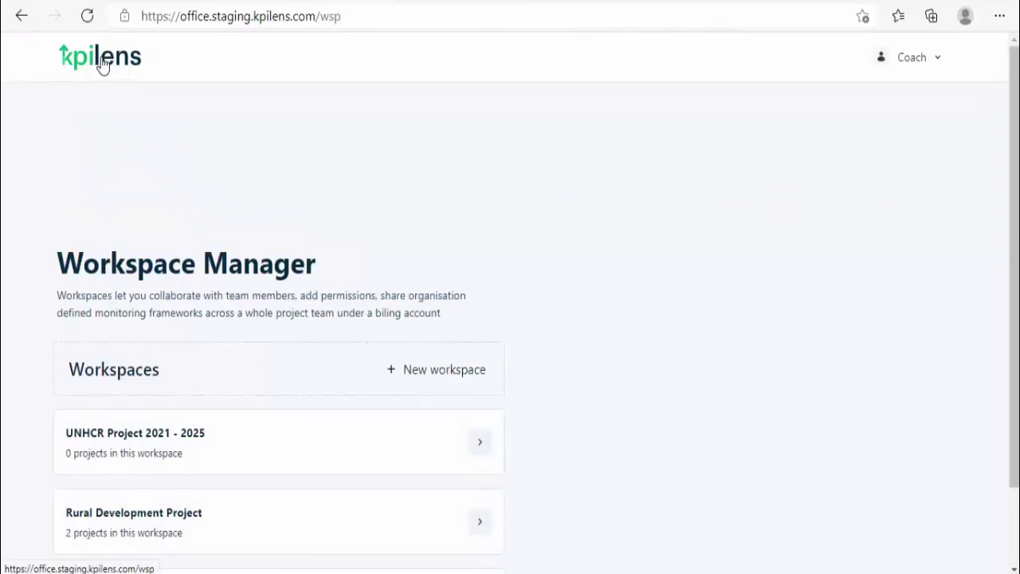
scroll(279, 318, down, 2)
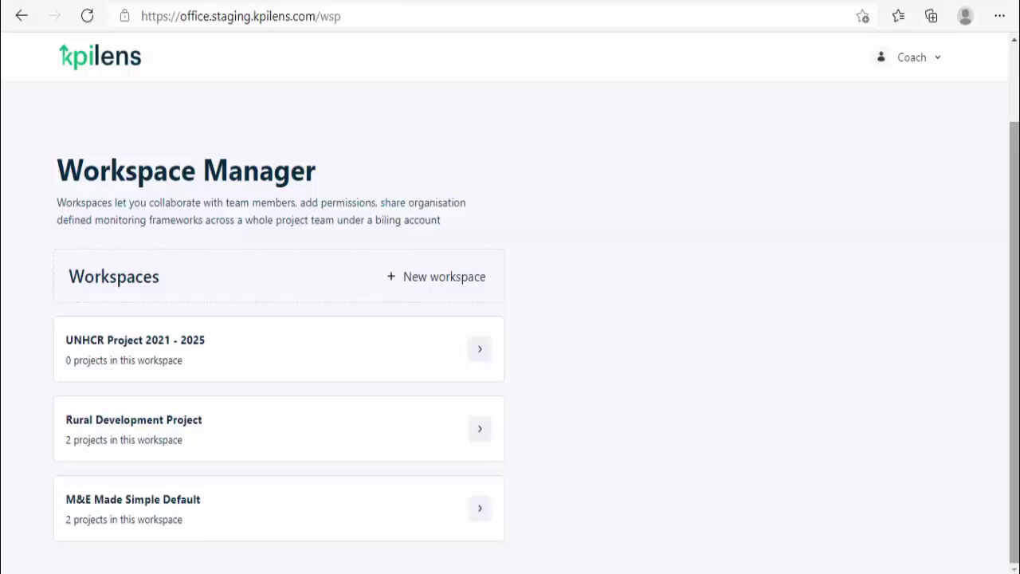
scroll(510, 319, up, 1)
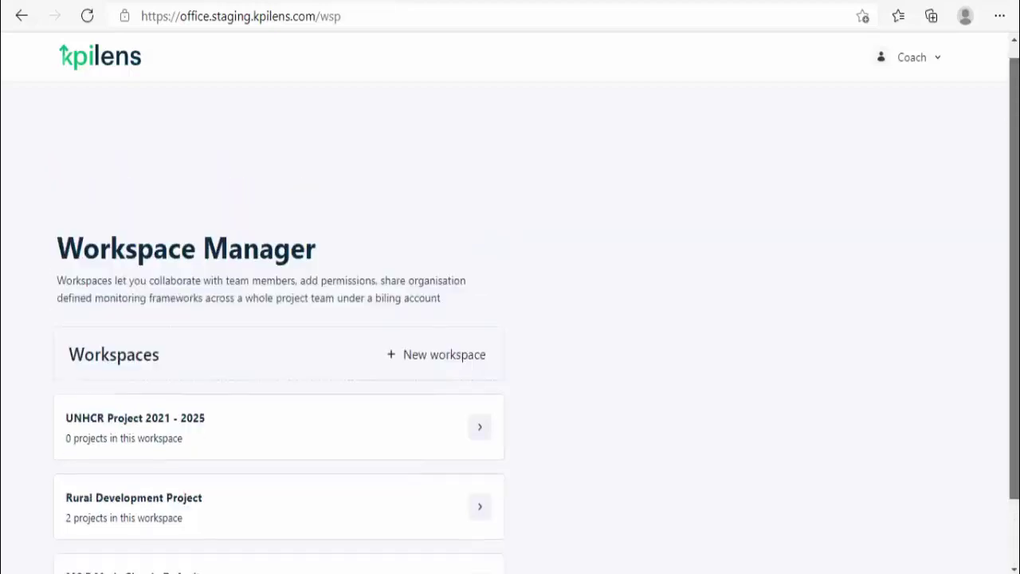
click(936, 64)
click(777, 59)
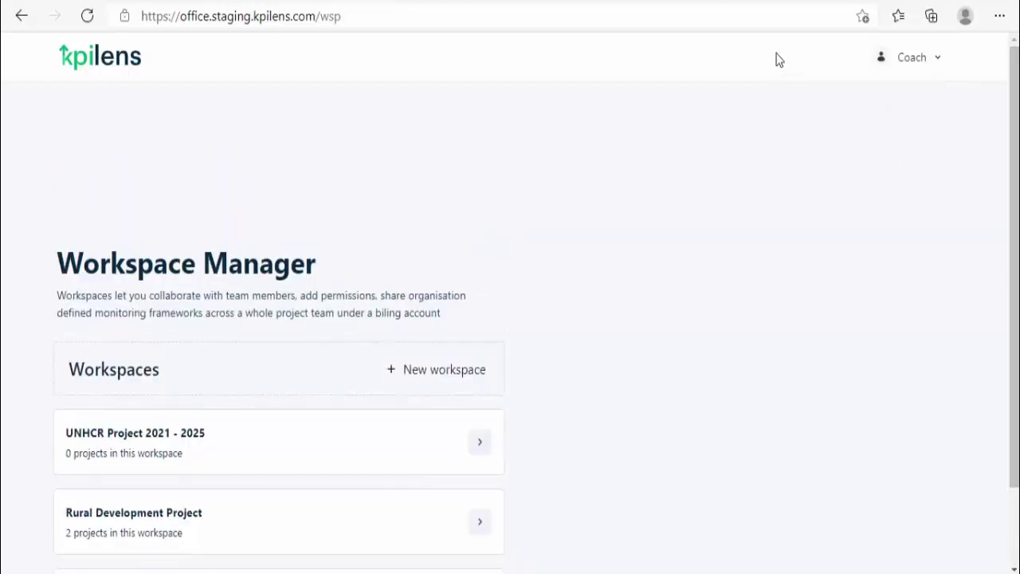